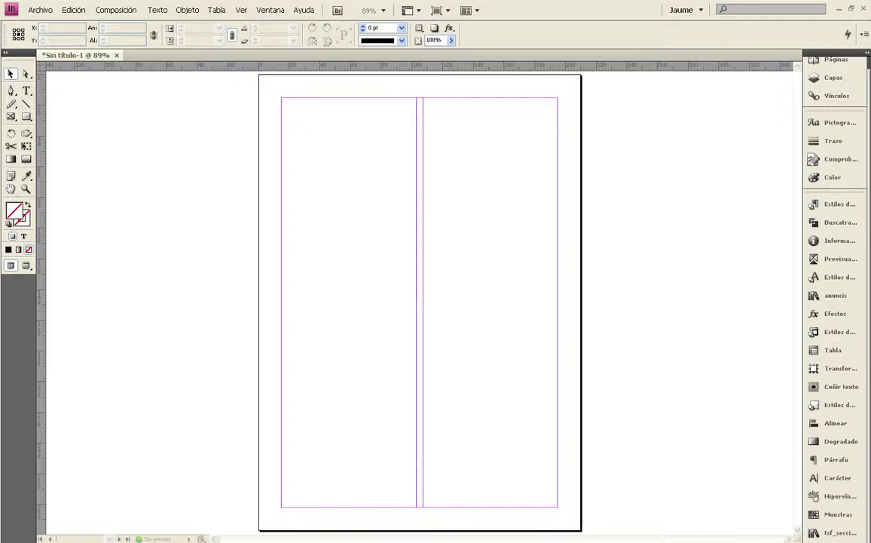
Switch to the browser and copy the first three paragraphs under "Colocación (importación) de gráficos" on the Adobe help page
click(839, 9)
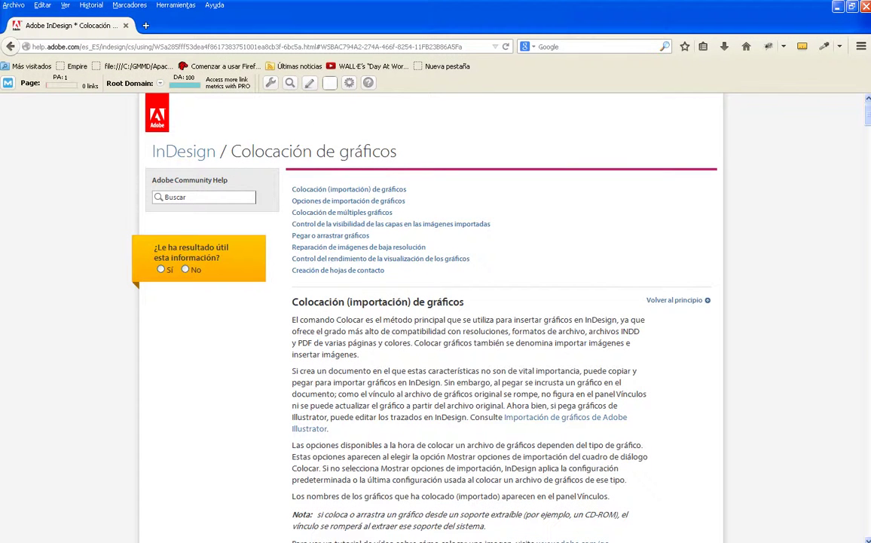
click(864, 7)
drag(292, 318, 663, 490)
key(ctrl+c)
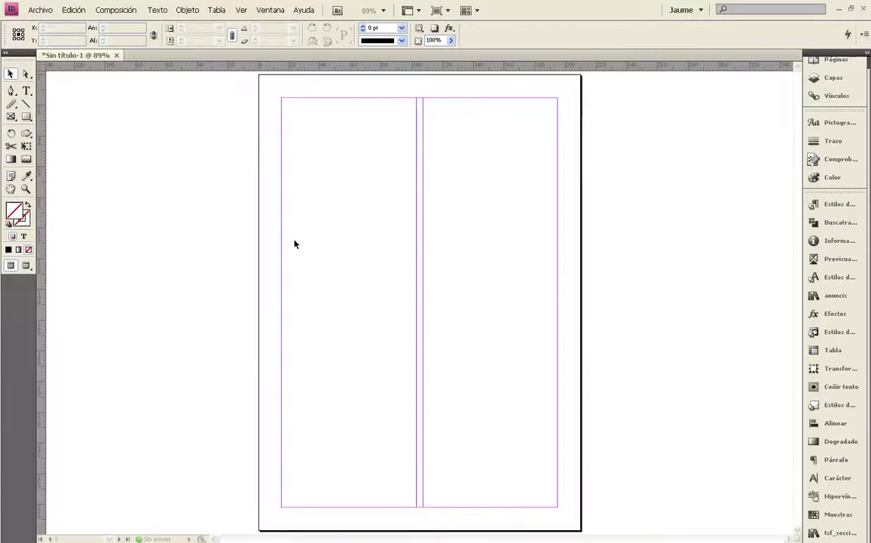
In InDesign, paste the copied paragraphs into a text frame drawn over the page's left column, and delete that frame
click(26, 90)
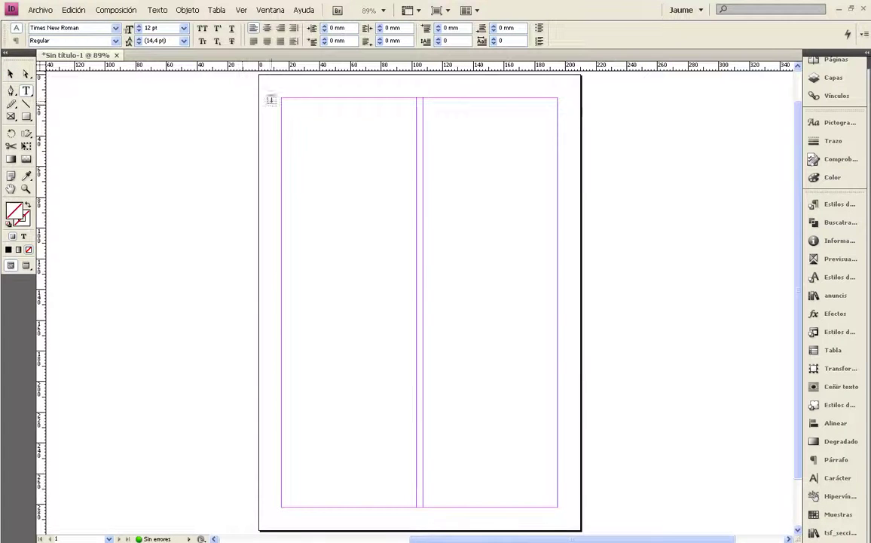
drag(282, 98, 420, 512)
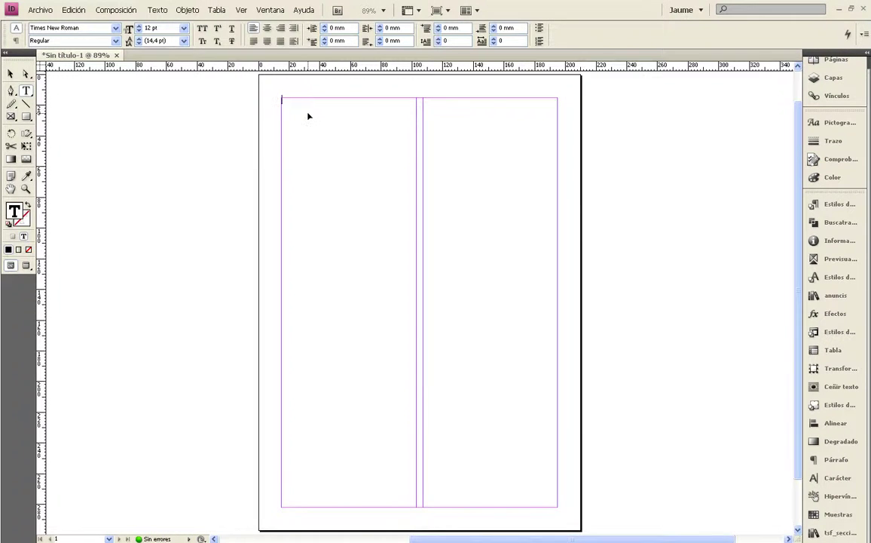
key(ctrl+v)
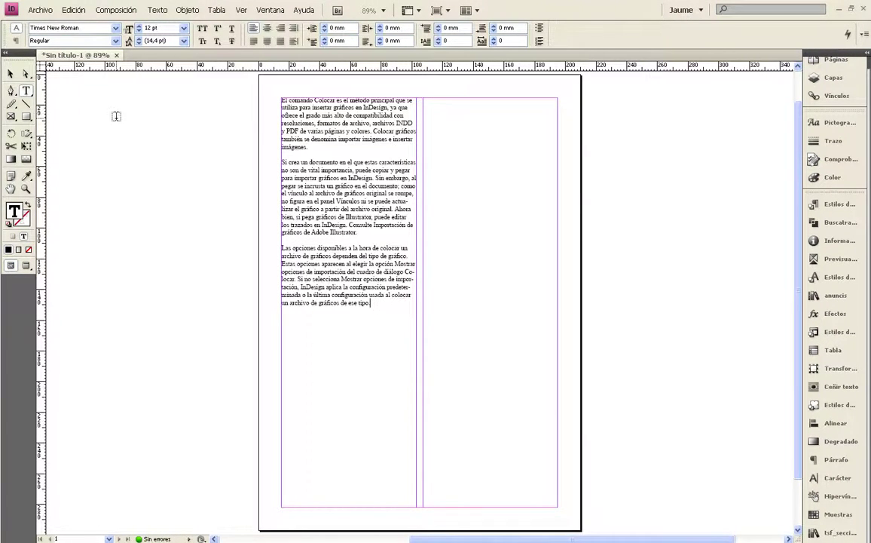
click(10, 73)
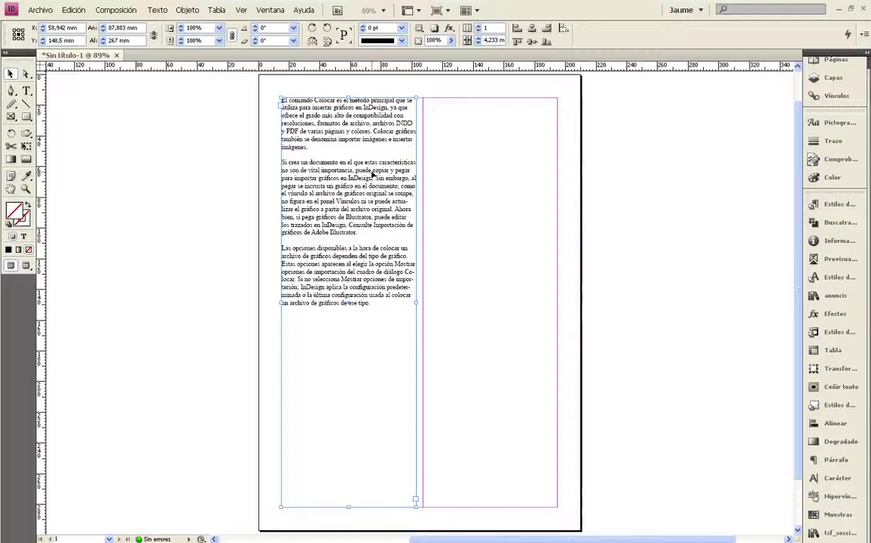
key(Delete)
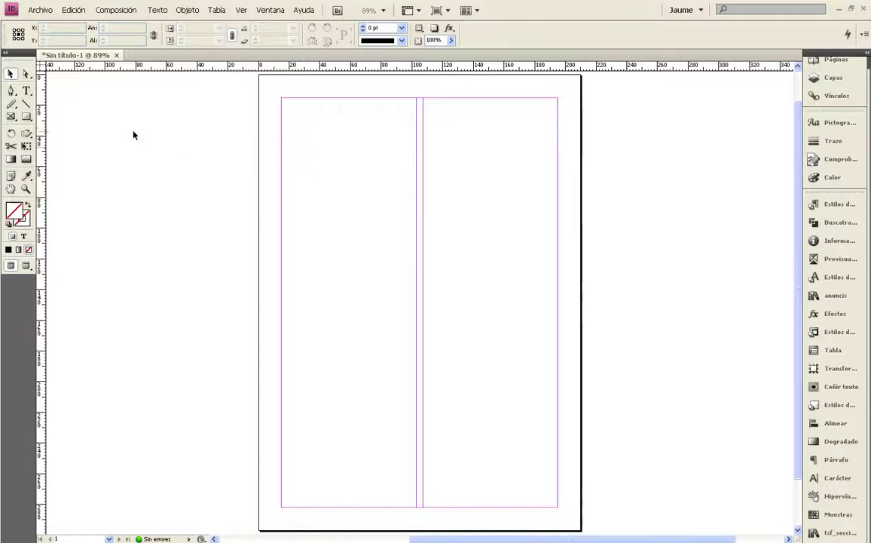
Place the text-xp document from the Tuto 6 folder into the page's left column, starting at its top-left margin corner
click(40, 12)
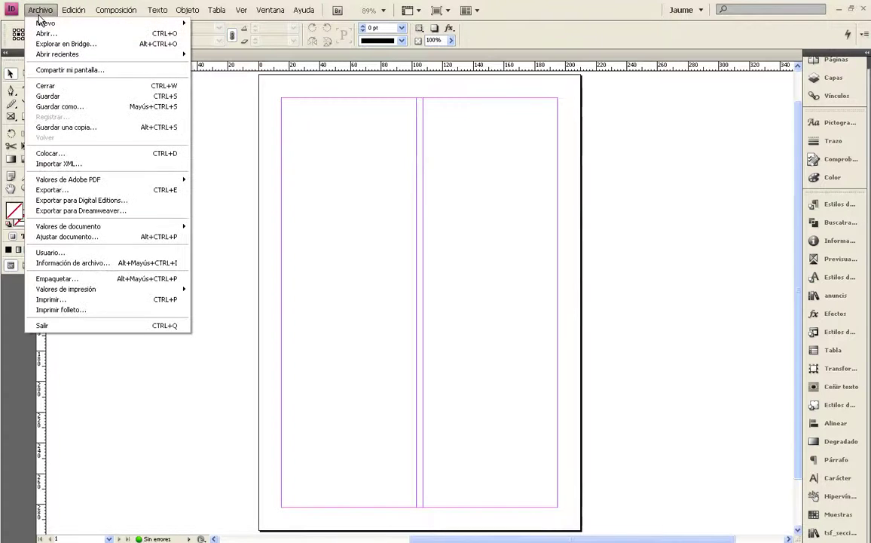
click(45, 155)
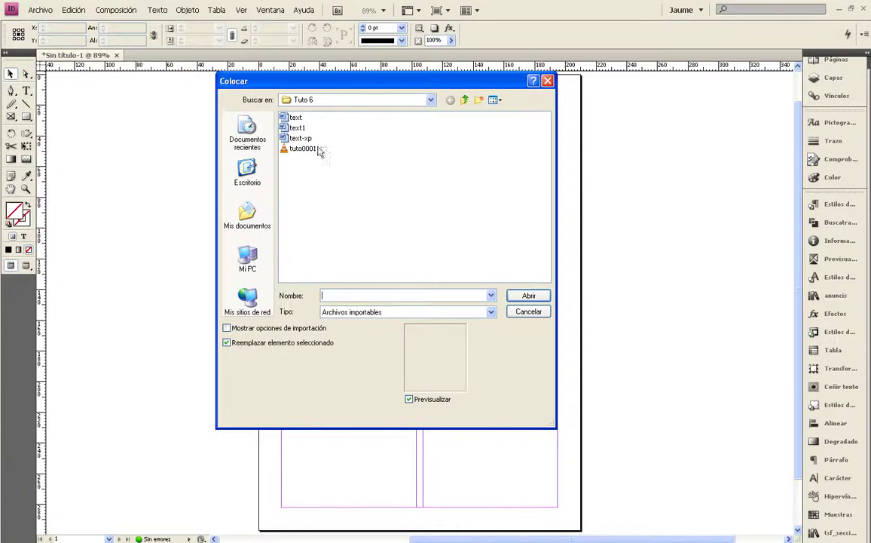
click(300, 138)
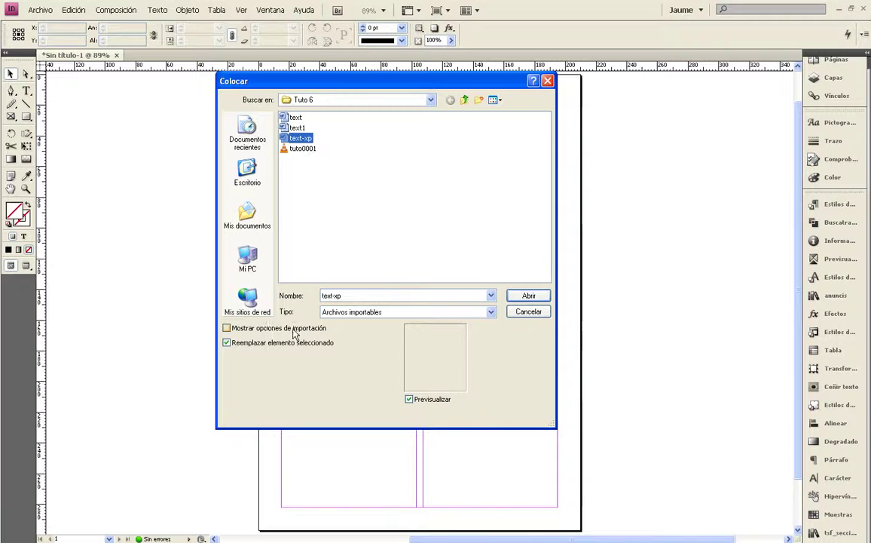
click(536, 312)
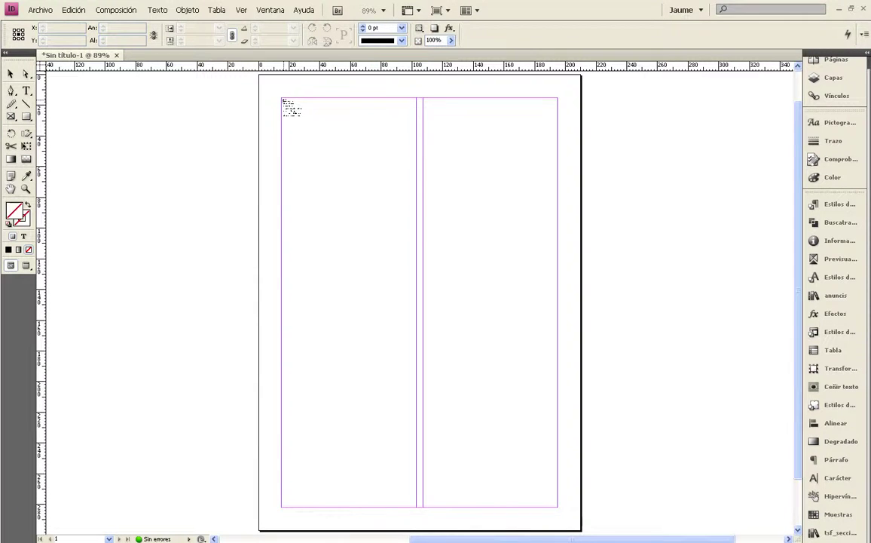
click(282, 99)
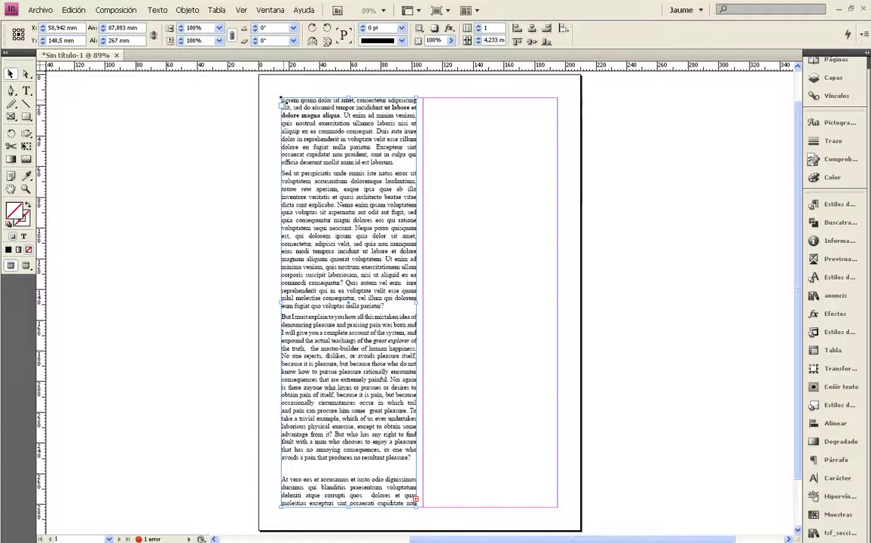
Flow the overset text from the left column's frame into a linked frame in the right column
key(ctrl+equal)
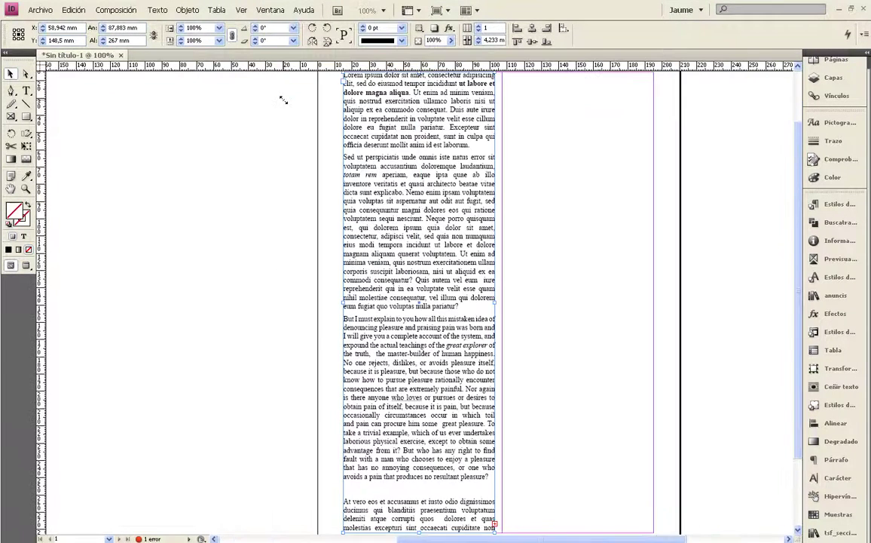
drag(377, 259, 266, 89)
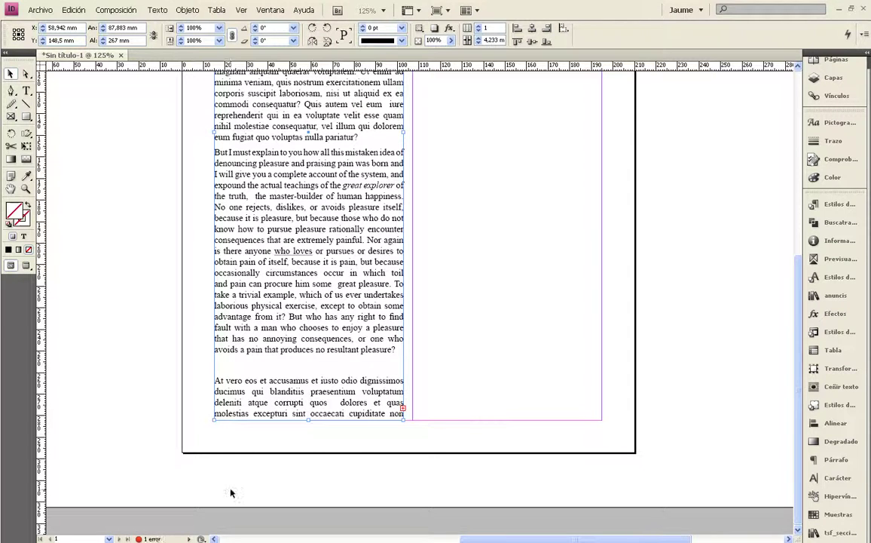
click(403, 409)
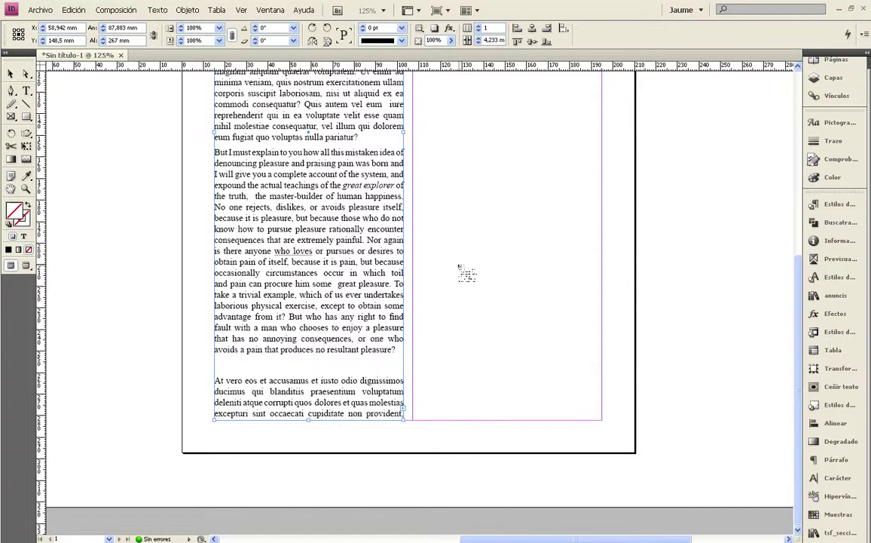
scroll(466, 273, up, 10)
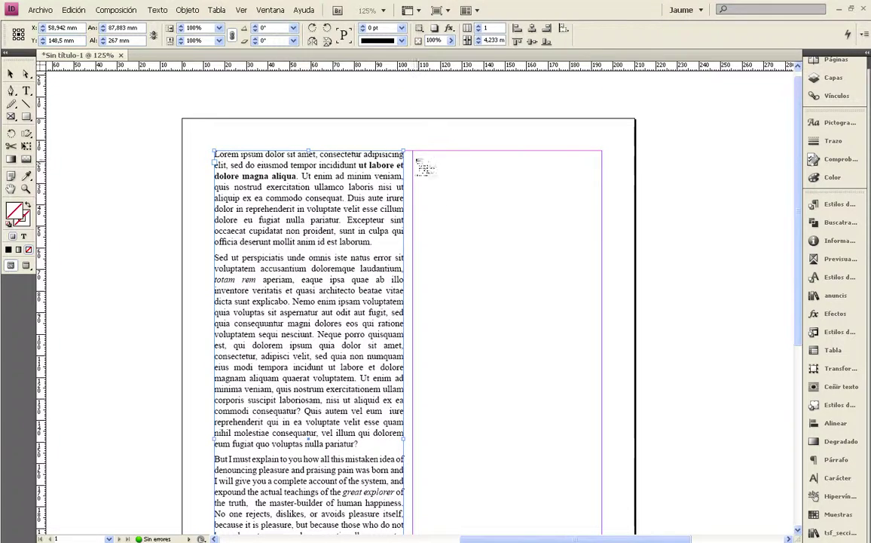
click(413, 154)
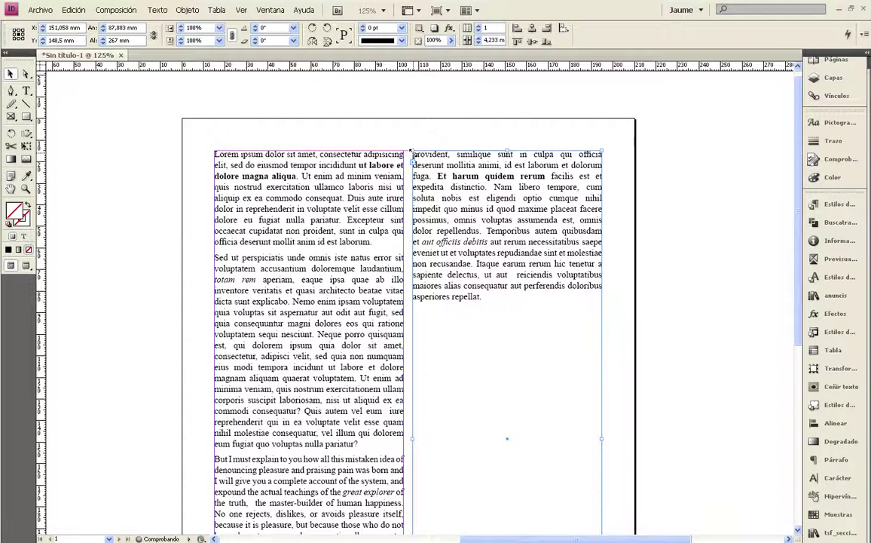
click(695, 277)
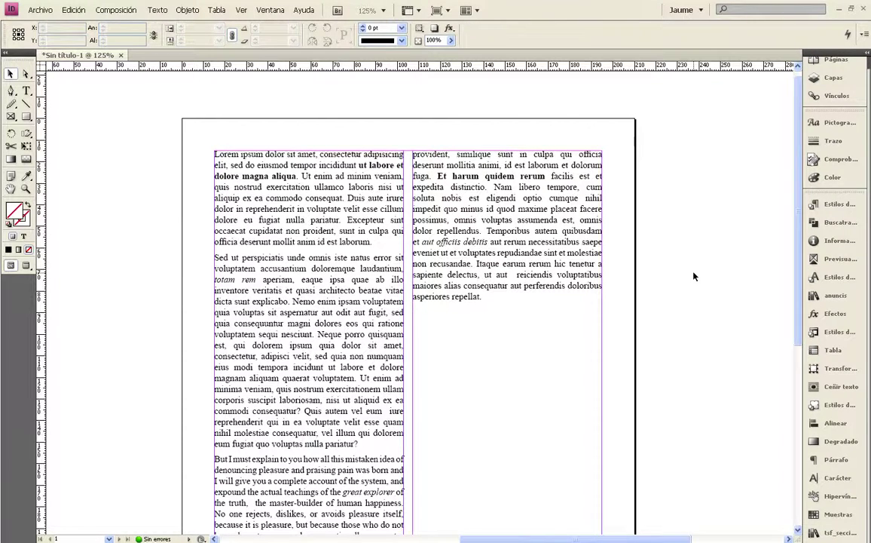
Examine the imported text and its character formatting across both columns of the page
scroll(694, 277, down, 3)
scroll(694, 277, down, 2)
scroll(642, 276, up, 2)
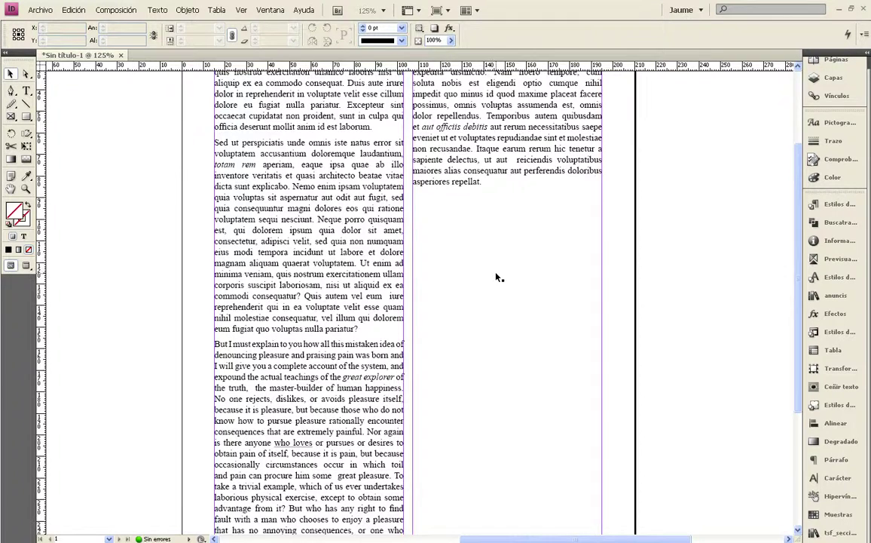
scroll(498, 278, up, 2)
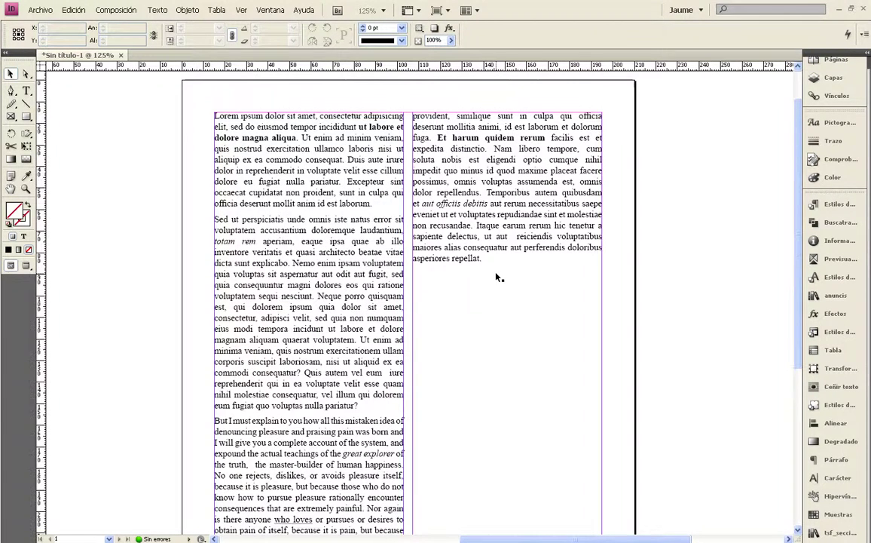
key(ctrl+minus)
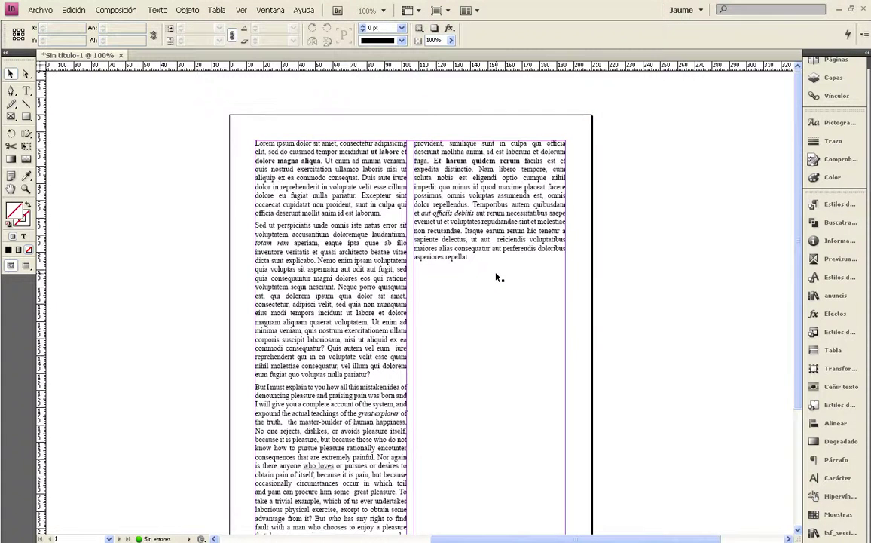
key(ctrl+0)
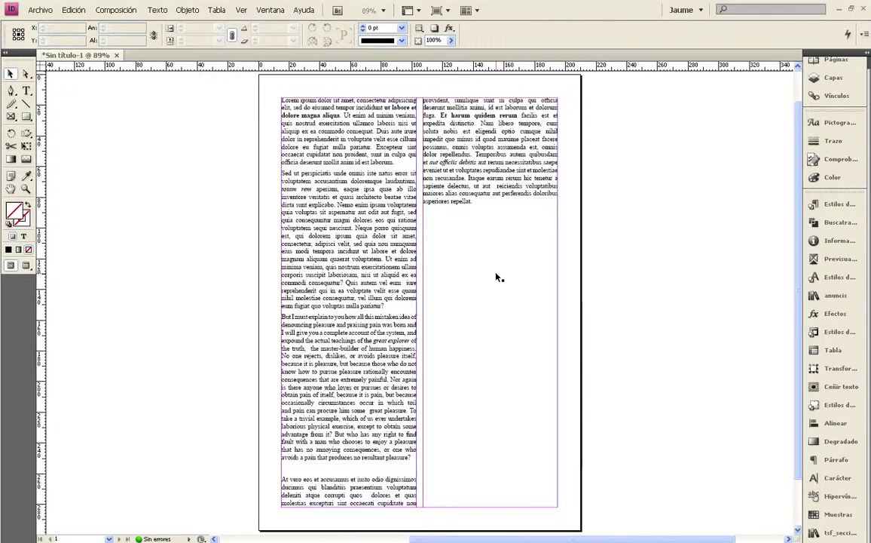
key(ctrl+plus)
key(ctrl+plus)
key(ctrl+plus)
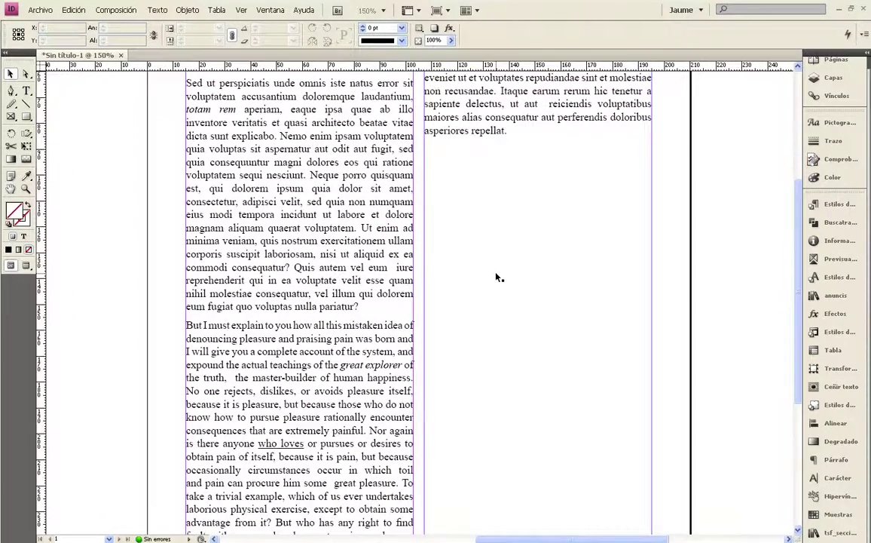
scroll(435, 272, up, 6)
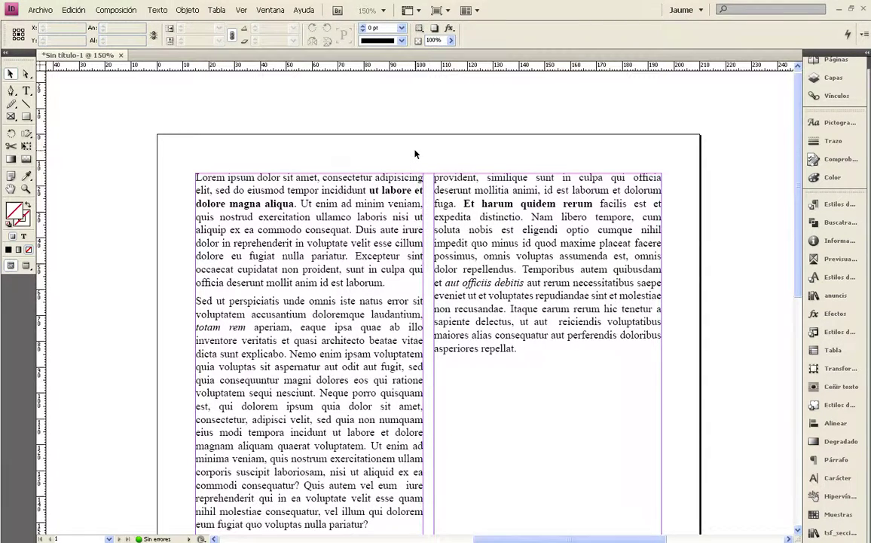
key(ctrl+minus)
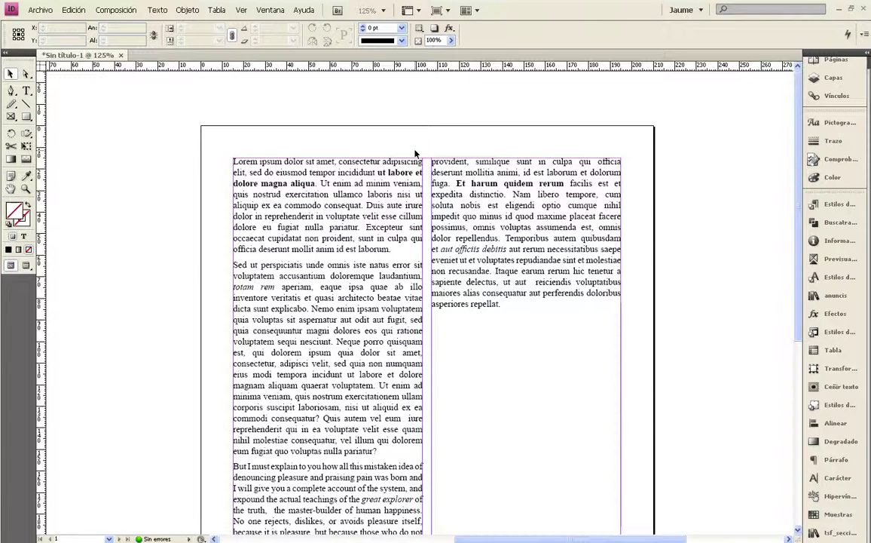
key(ctrl+minus)
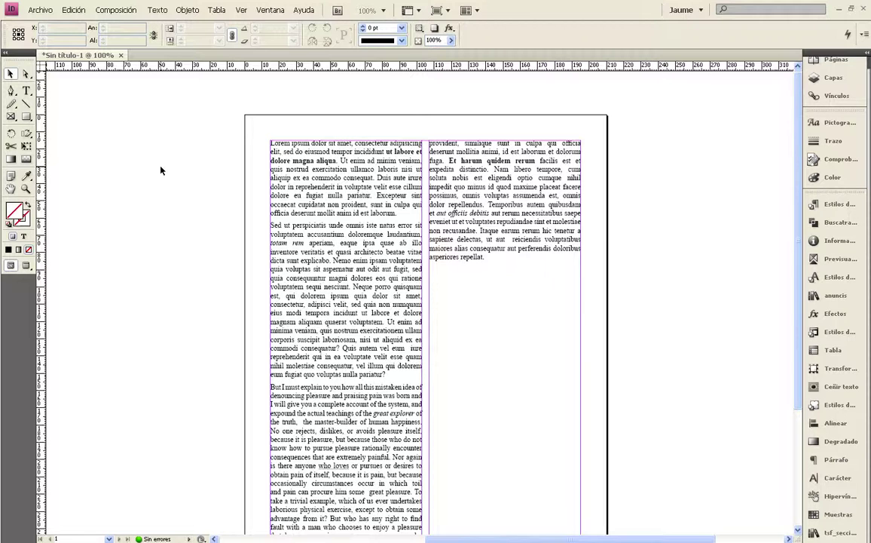
Open Find/Change for text and use the Italic font style as the format to find
key(ctrl+f)
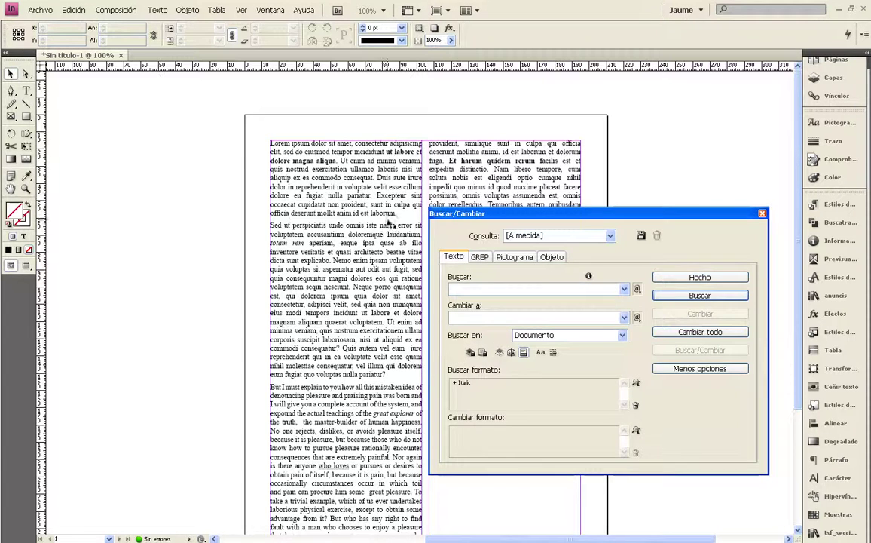
drag(544, 193, 318, 123)
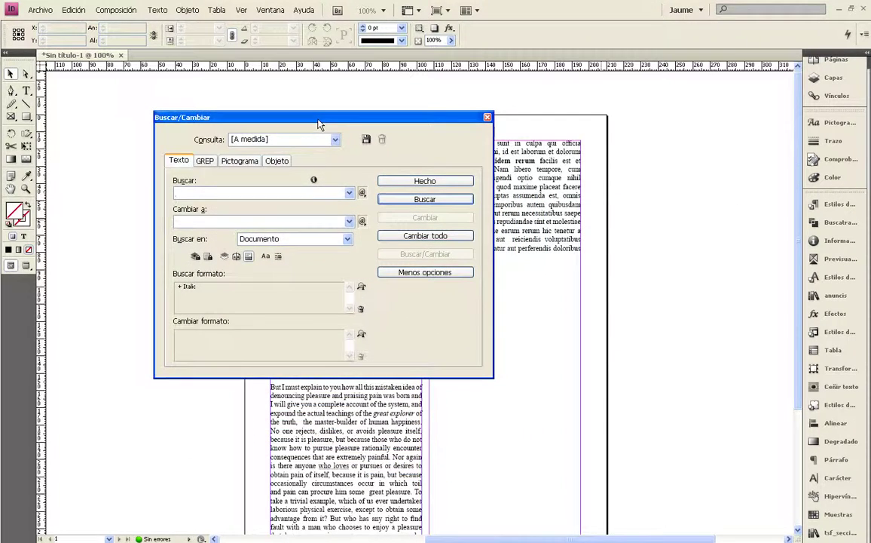
click(361, 289)
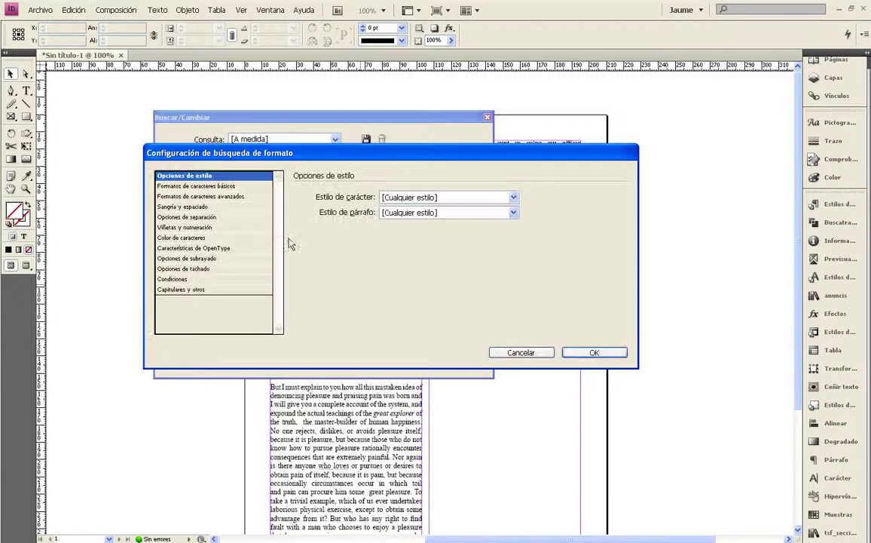
click(212, 186)
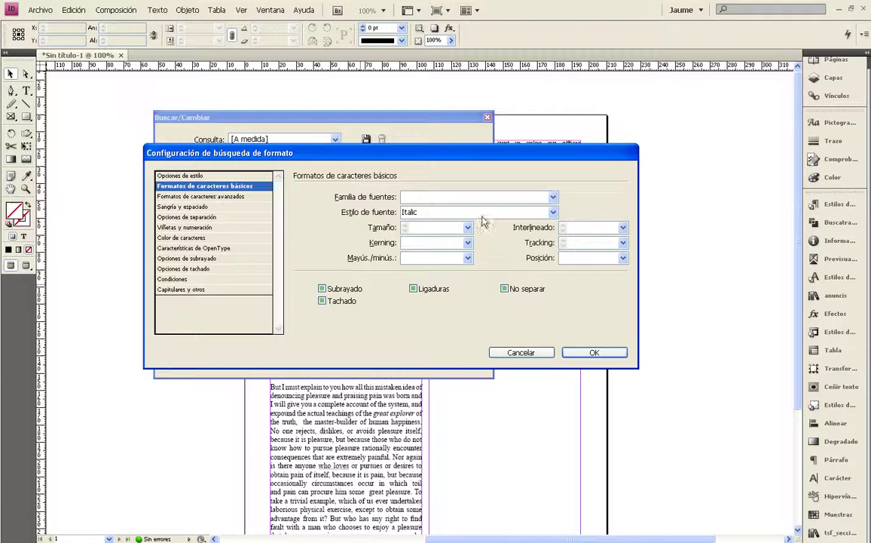
click(553, 212)
scroll(512, 286, up, 3)
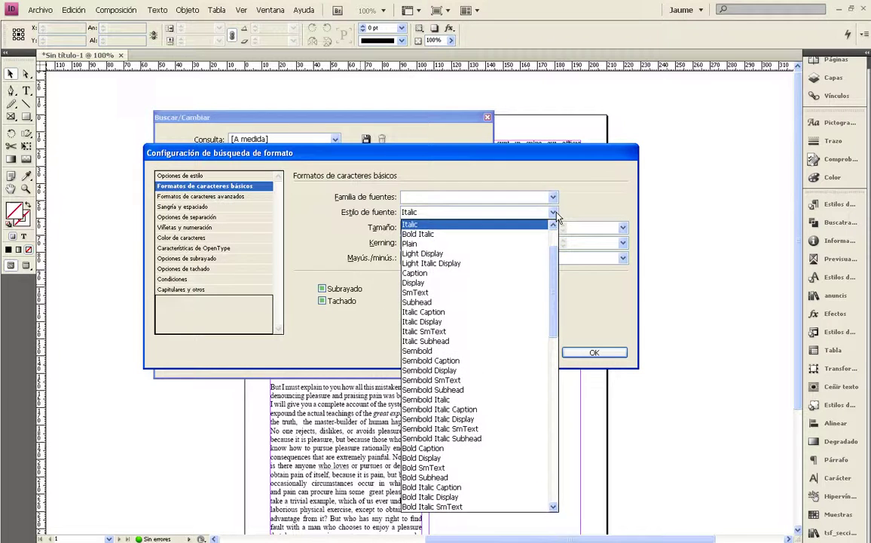
click(553, 212)
click(590, 352)
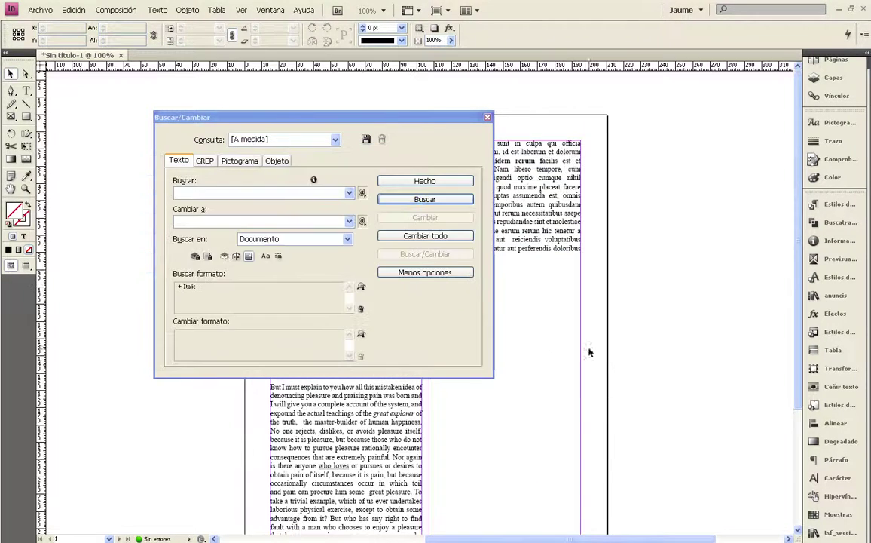
Set the cursiva character style as the replacement format for the italic text search
click(361, 334)
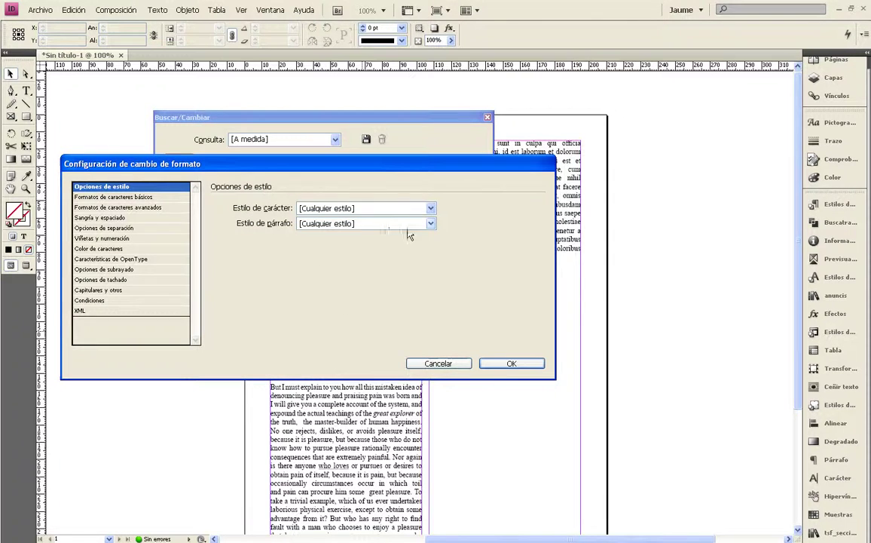
click(430, 209)
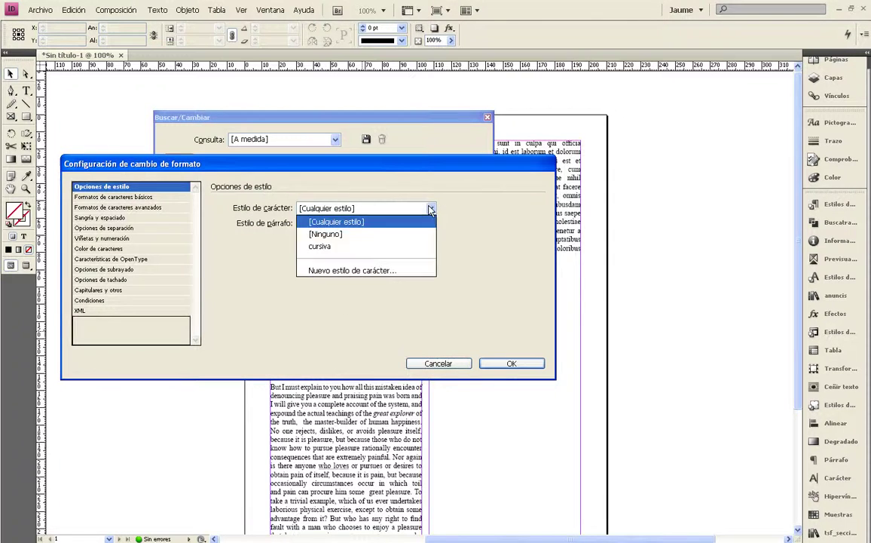
click(350, 247)
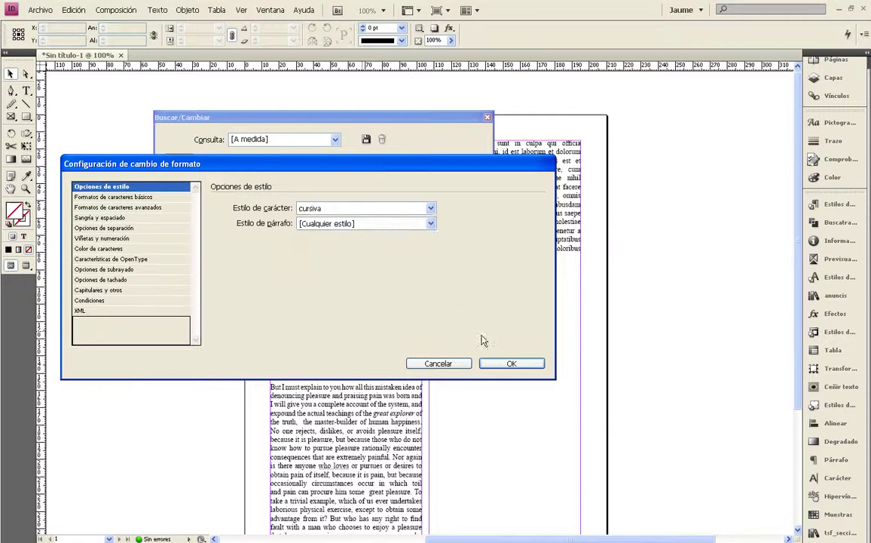
click(511, 363)
Find each italic passage in the document and change it individually to the cursiva character style until the search ends
drag(391, 119, 739, 282)
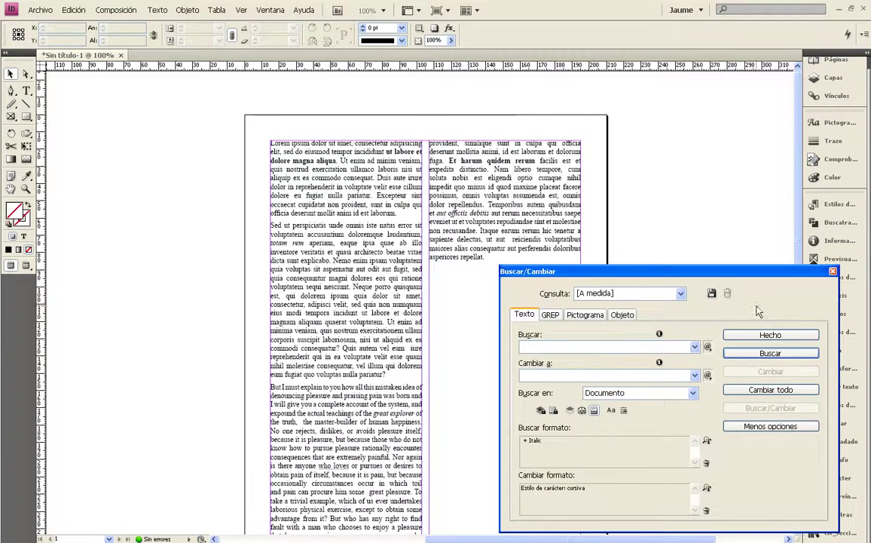
click(769, 355)
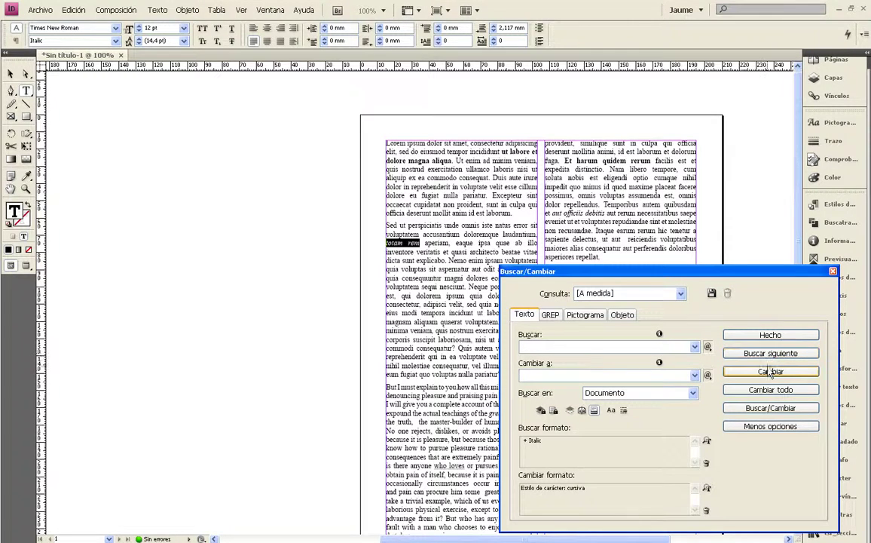
click(769, 371)
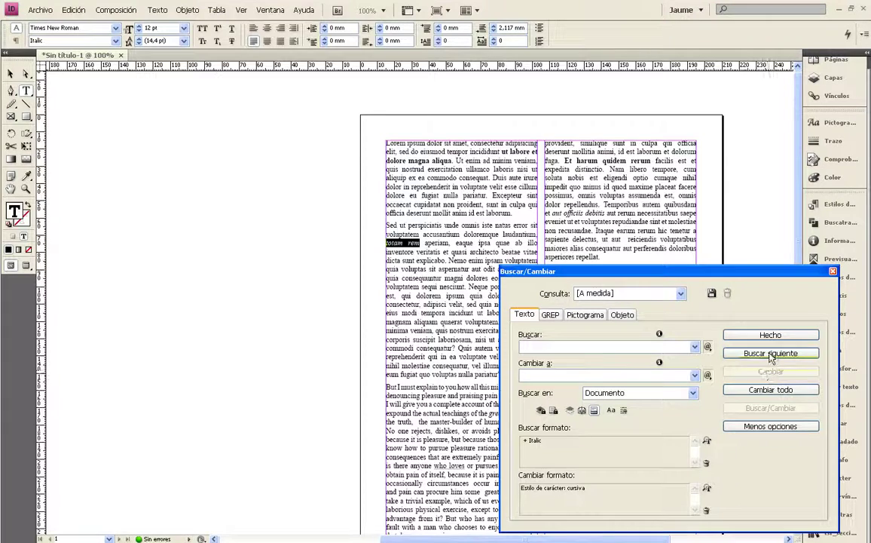
click(770, 353)
click(770, 371)
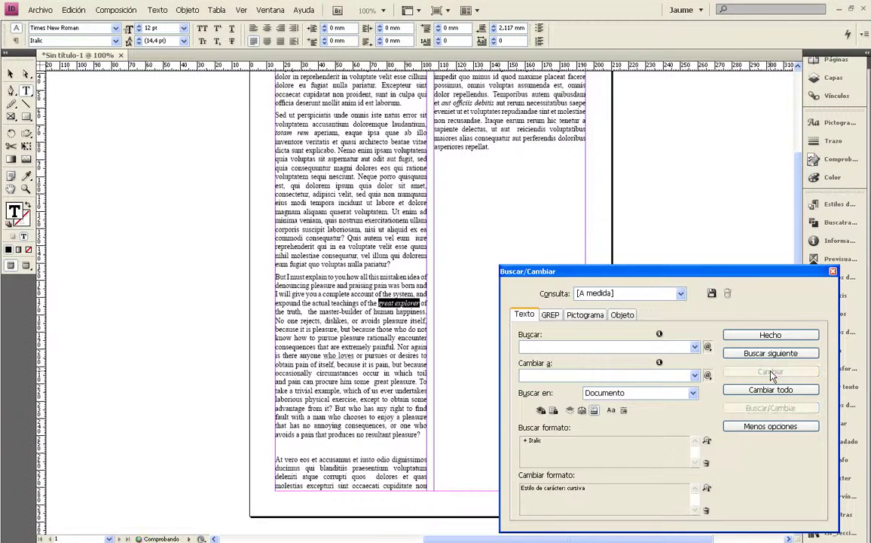
click(770, 355)
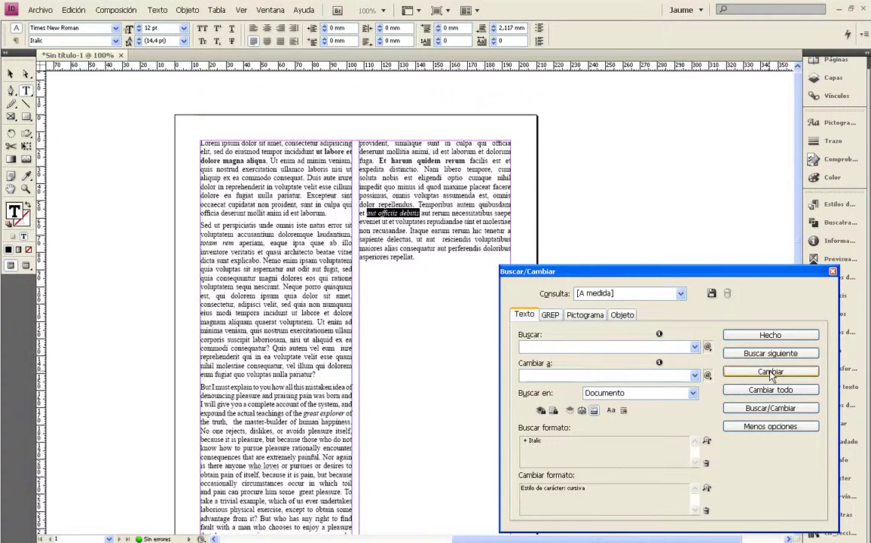
click(771, 373)
click(771, 354)
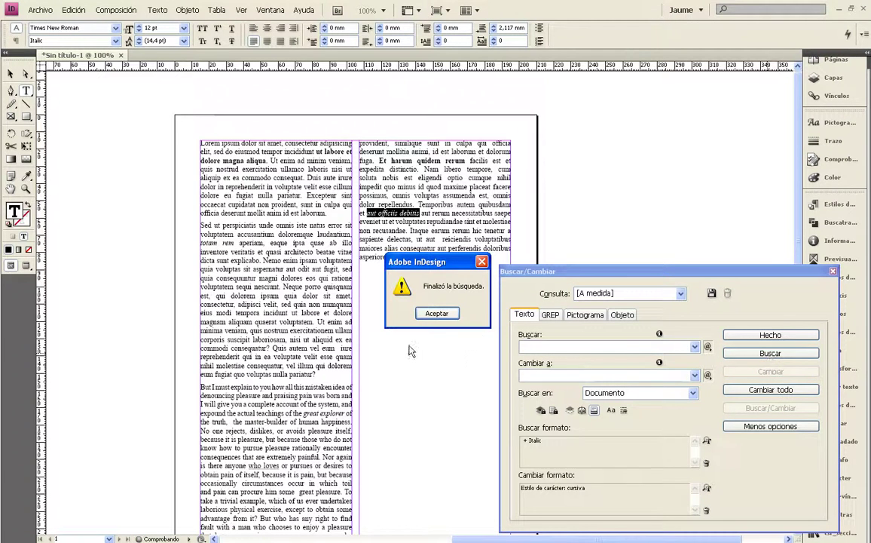
click(412, 288)
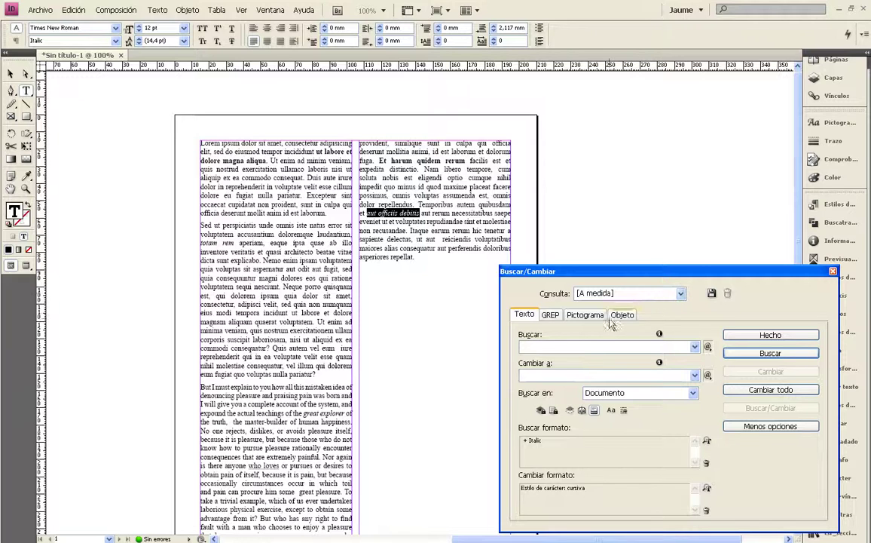
Clear the find and change formats, and search the document for tab characters (^t)
click(706, 463)
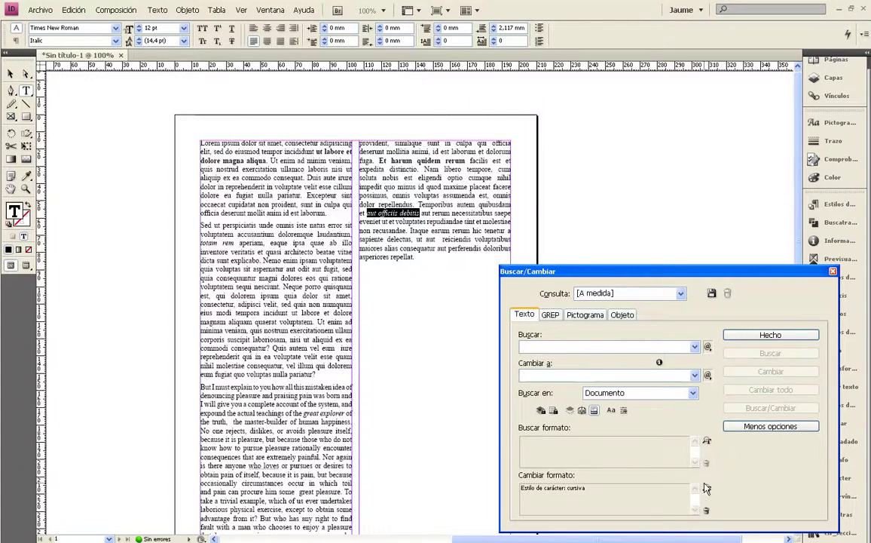
click(706, 510)
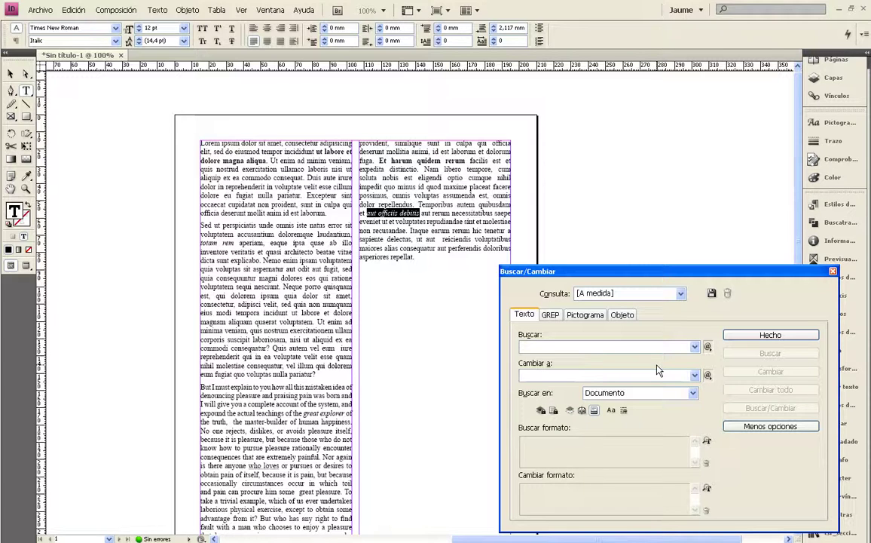
click(707, 346)
click(734, 348)
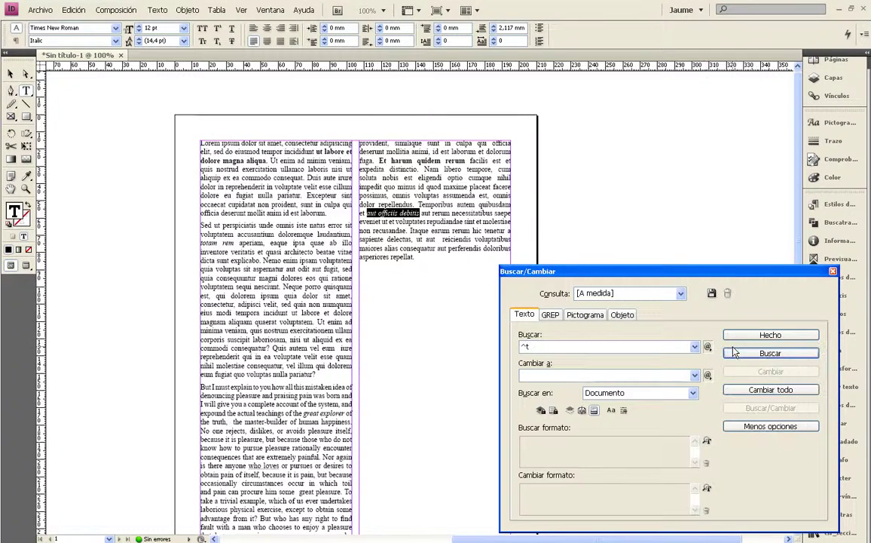
click(781, 359)
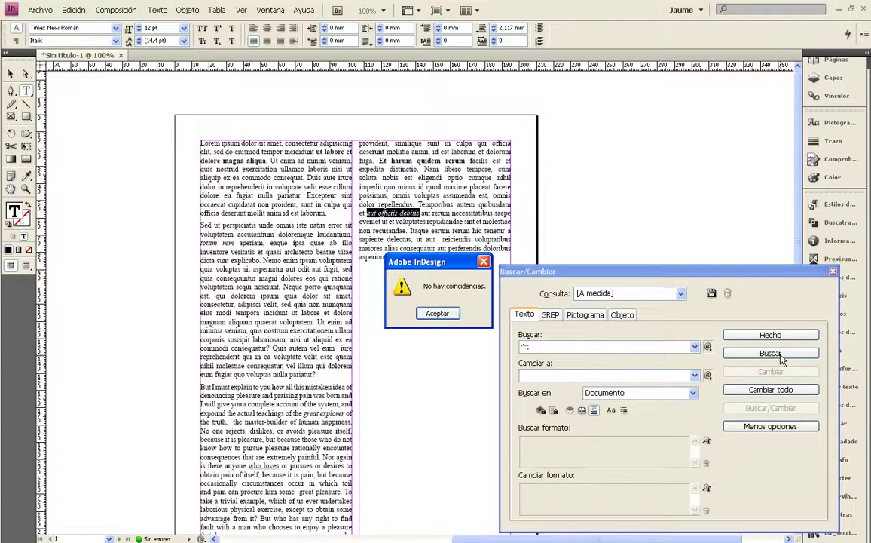
click(451, 312)
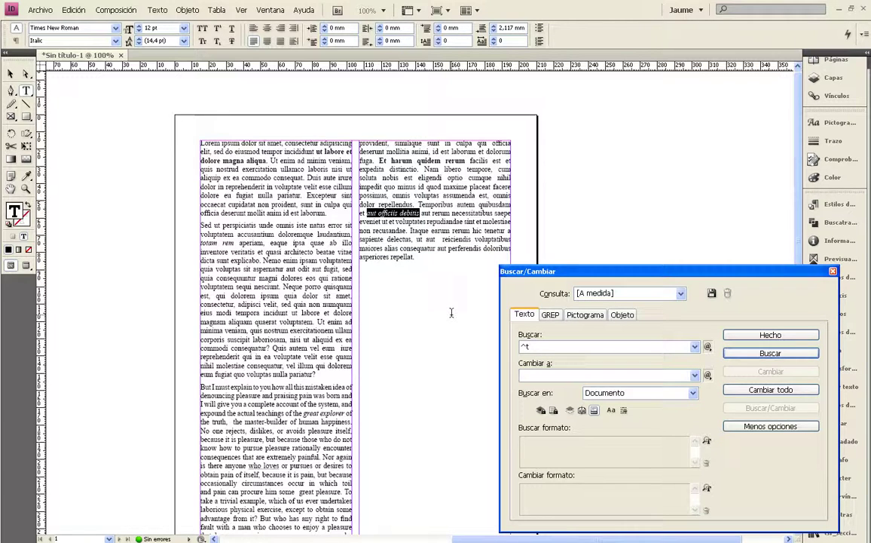
Replace the tab query with a double space and search the document for it
double_click(549, 346)
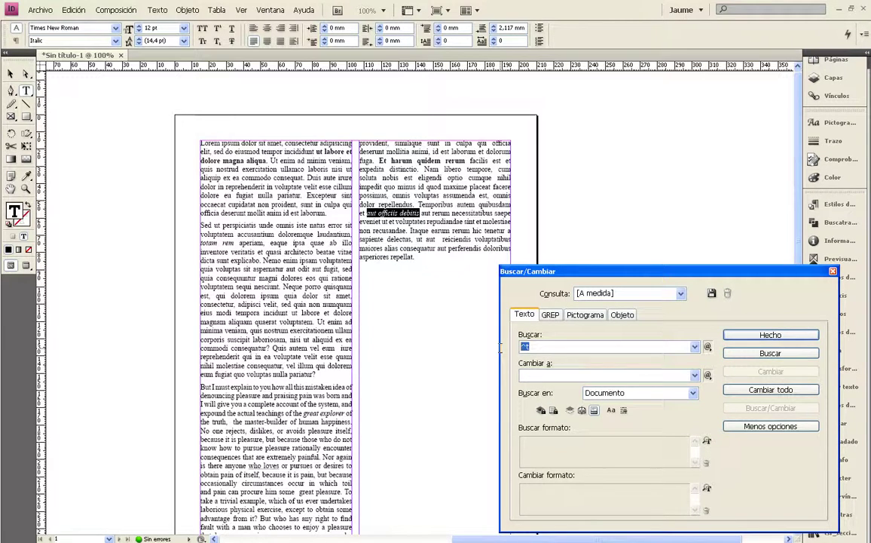
key(BackSpace)
click(530, 378)
click(743, 354)
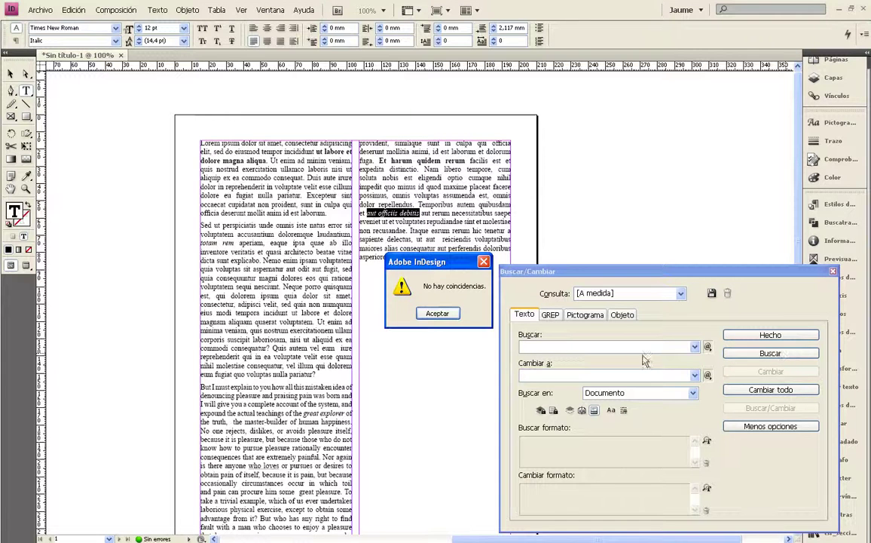
click(441, 314)
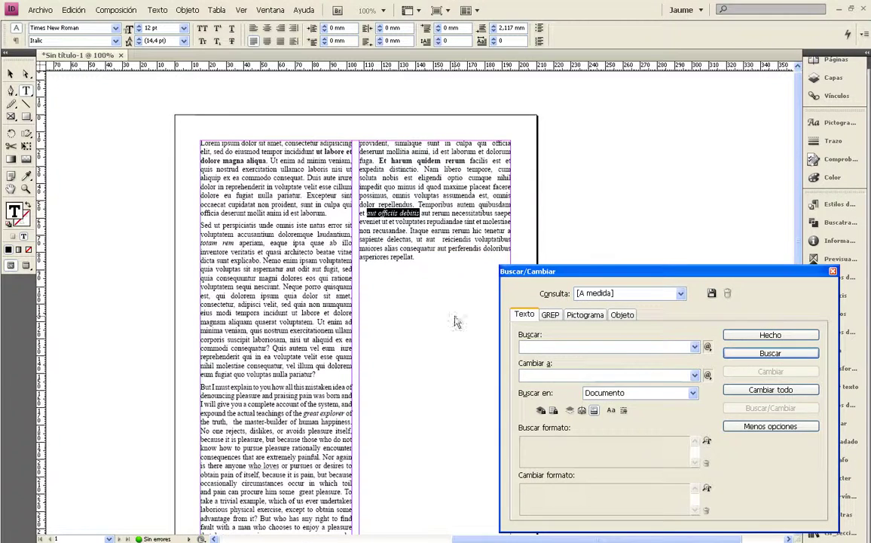
Close Find/Change and insert an extra space between "aliquam" and "quaerat" in the left column's second paragraph
click(771, 336)
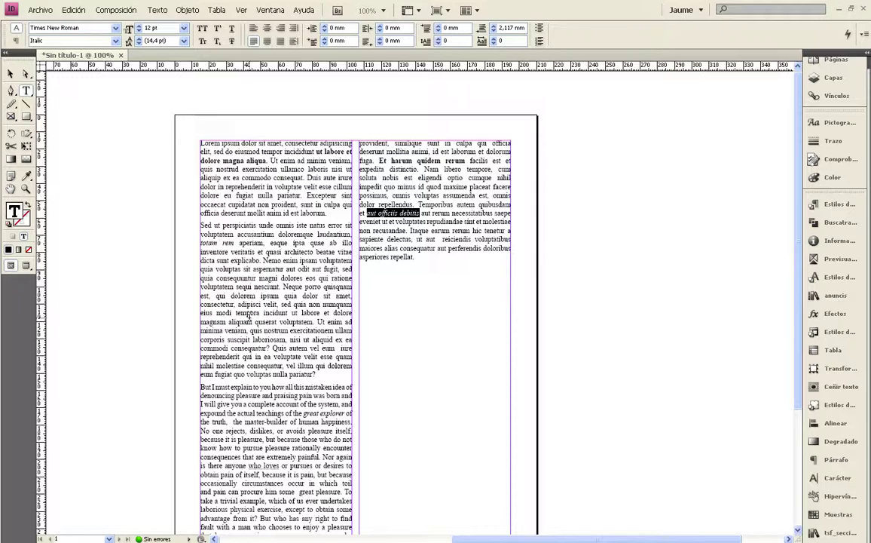
click(255, 322)
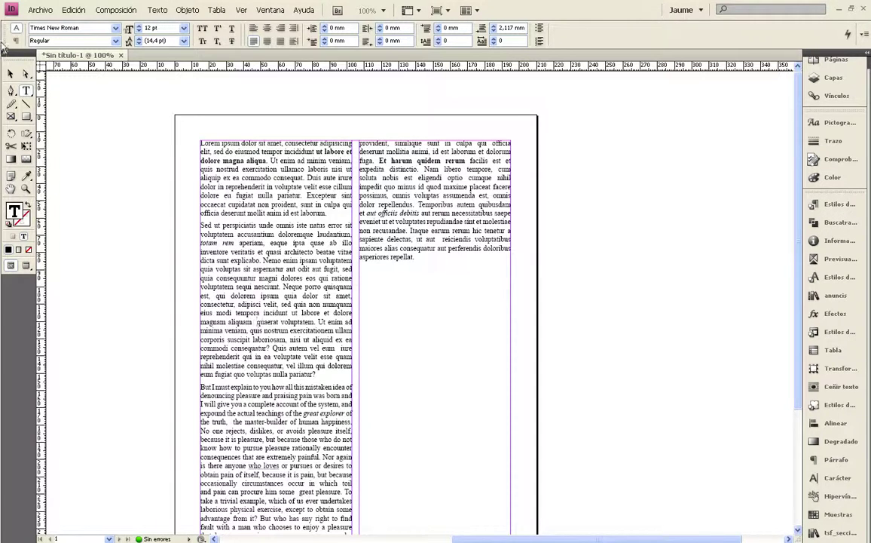
click(11, 73)
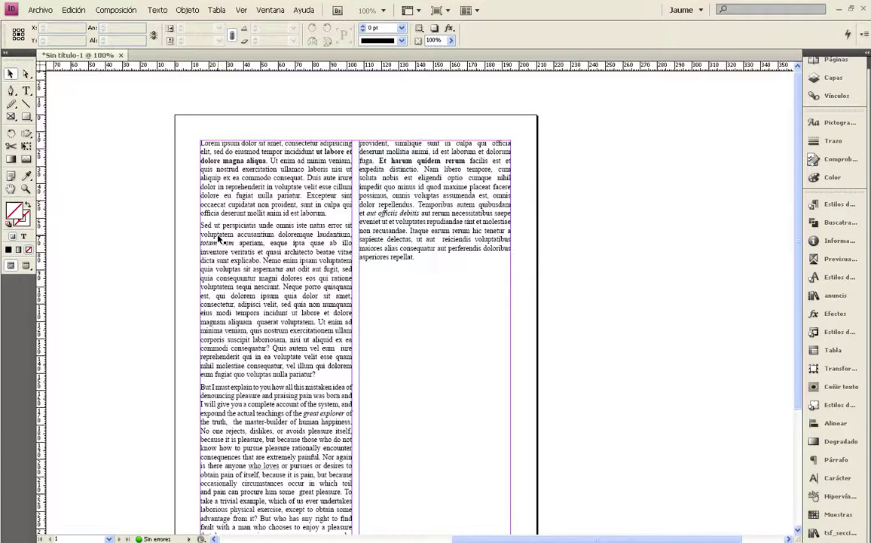
Run the double-space search again, and close Find/Change to view the whole page at 75%
key(ctrl+f)
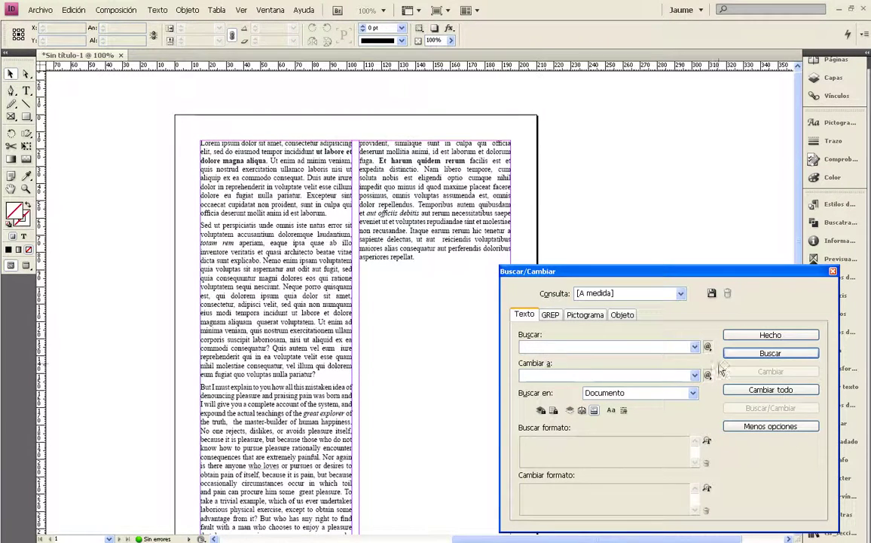
click(761, 354)
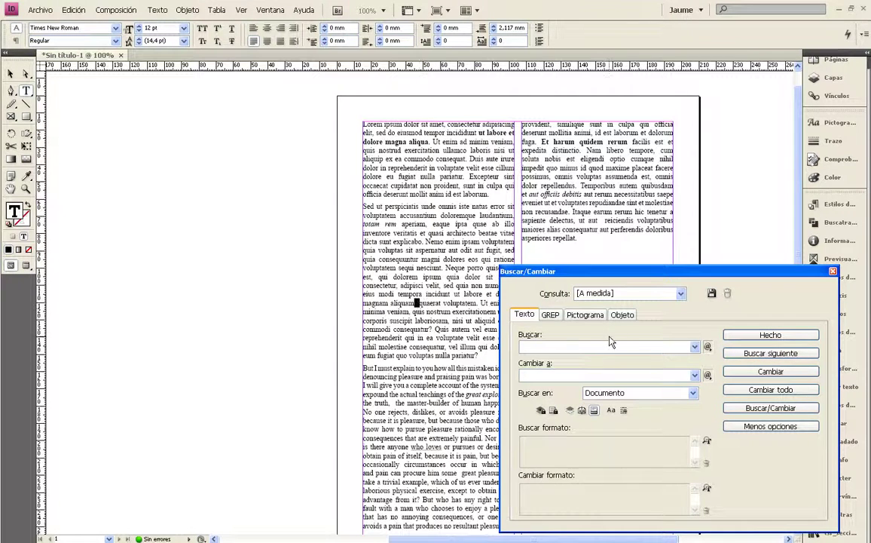
drag(618, 275, 619, 81)
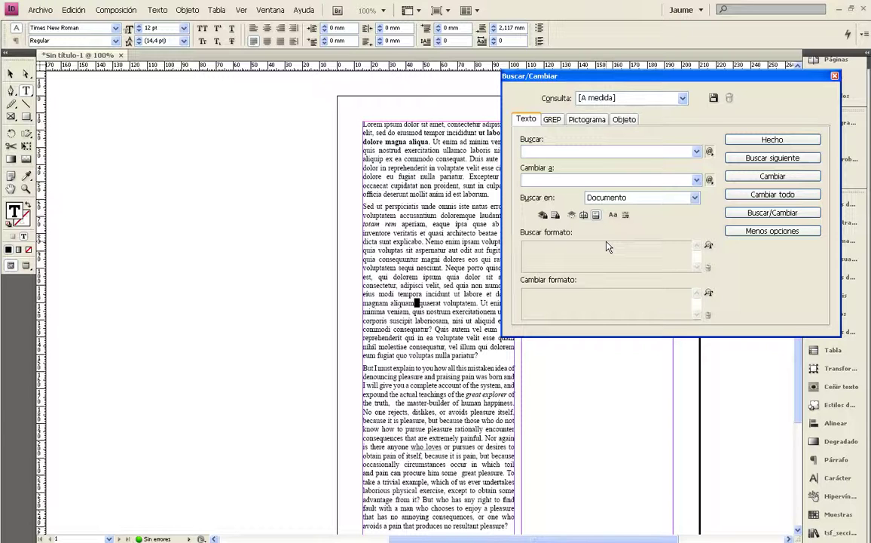
click(835, 76)
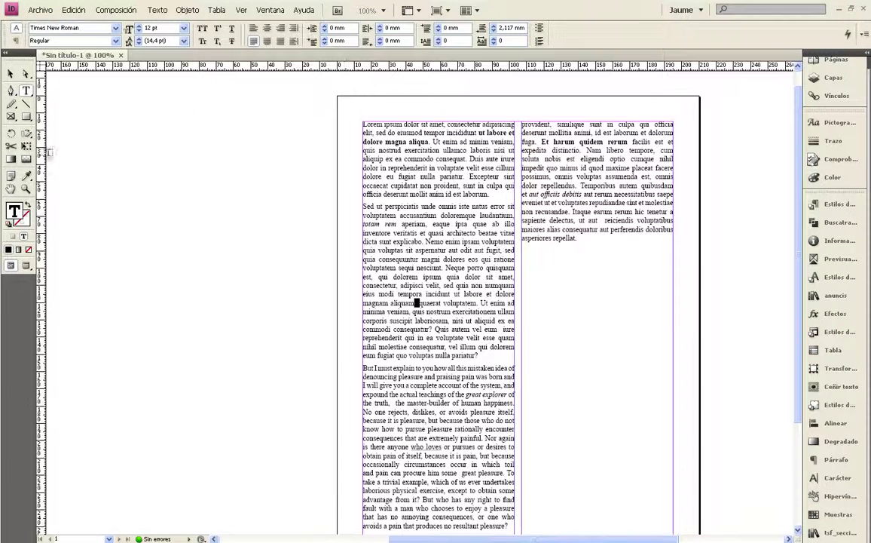
click(13, 75)
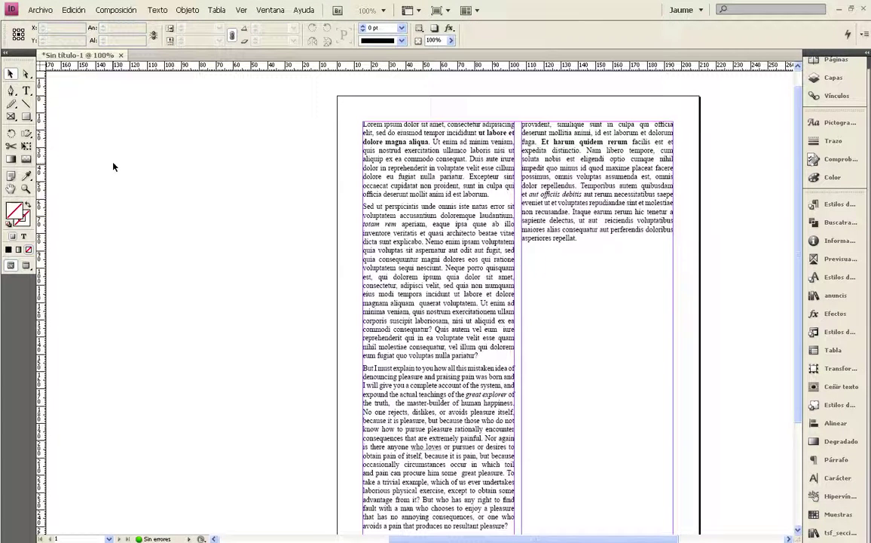
key(ctrl+minus)
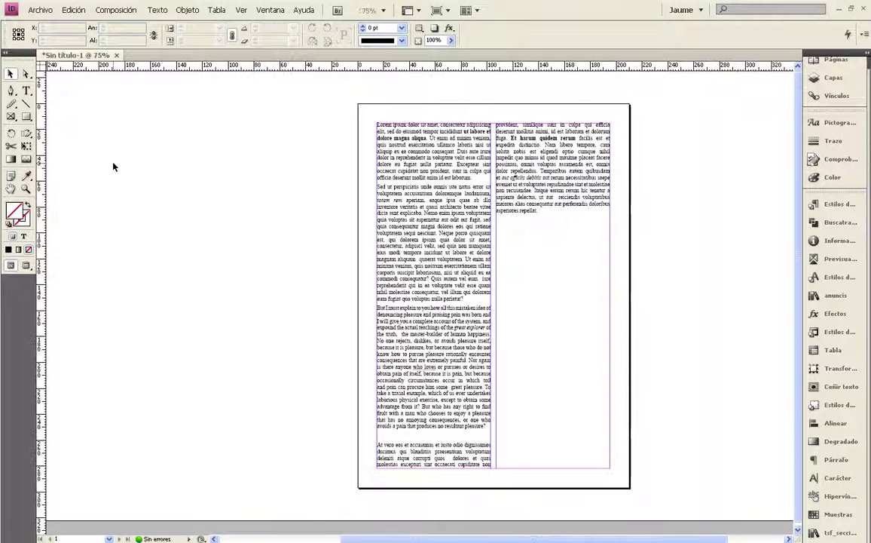